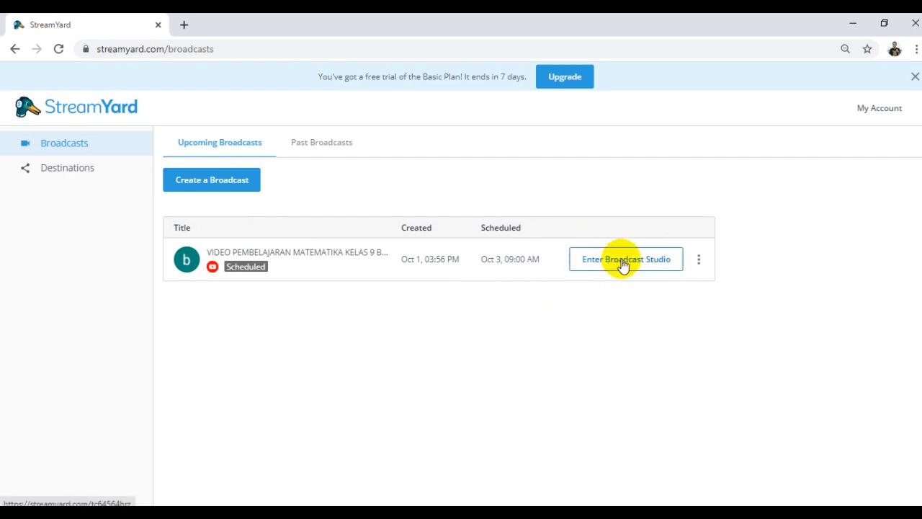
Step: Open the studio setup for the scheduled YouTube broadcast and activate the camera and microphone
left_click(623, 266)
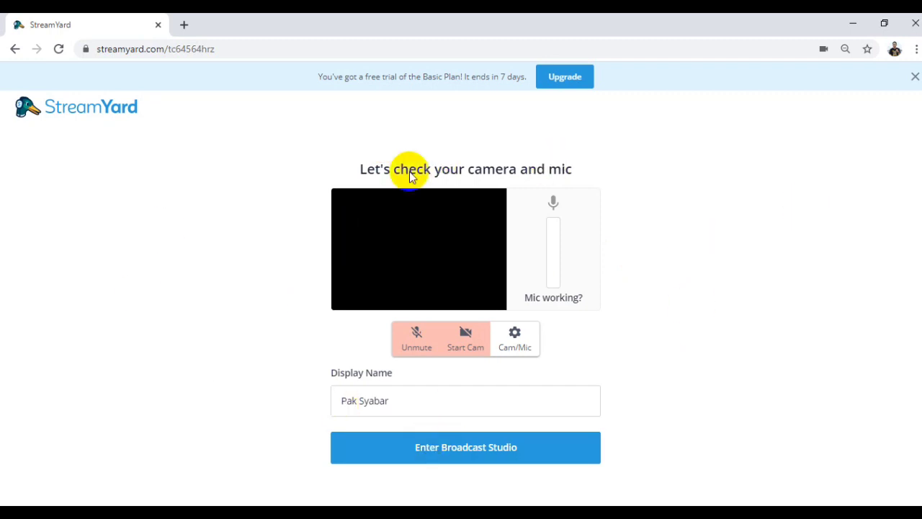
left_click(386, 177)
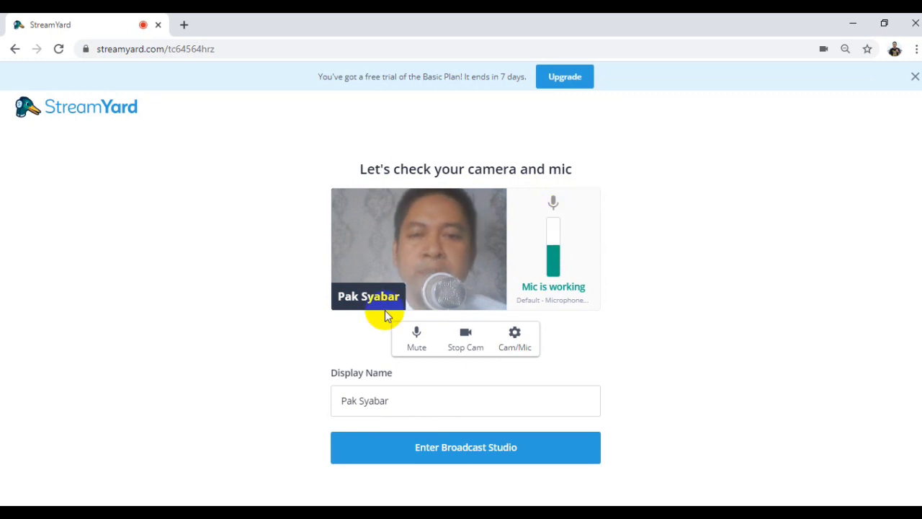
Step: Test muting and unmuting the microphone, as well as stopping and restarting the camera
left_click(416, 336)
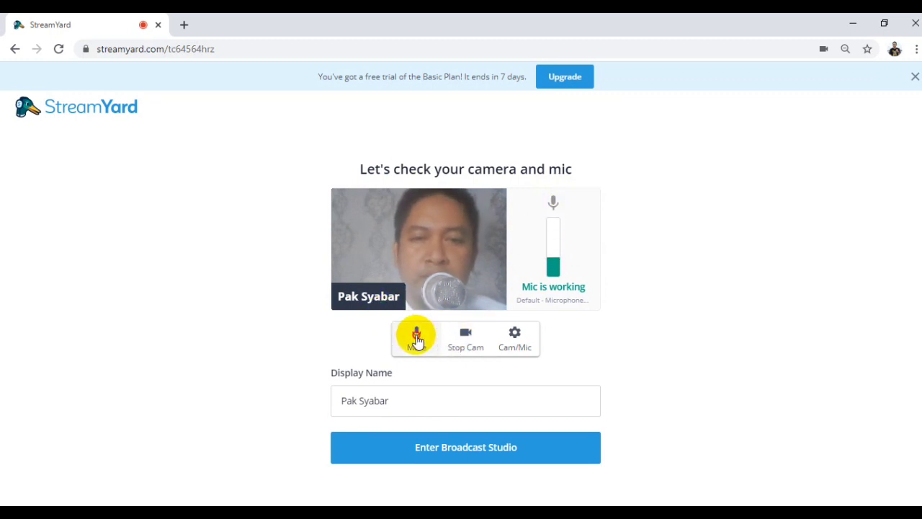
left_click(416, 337)
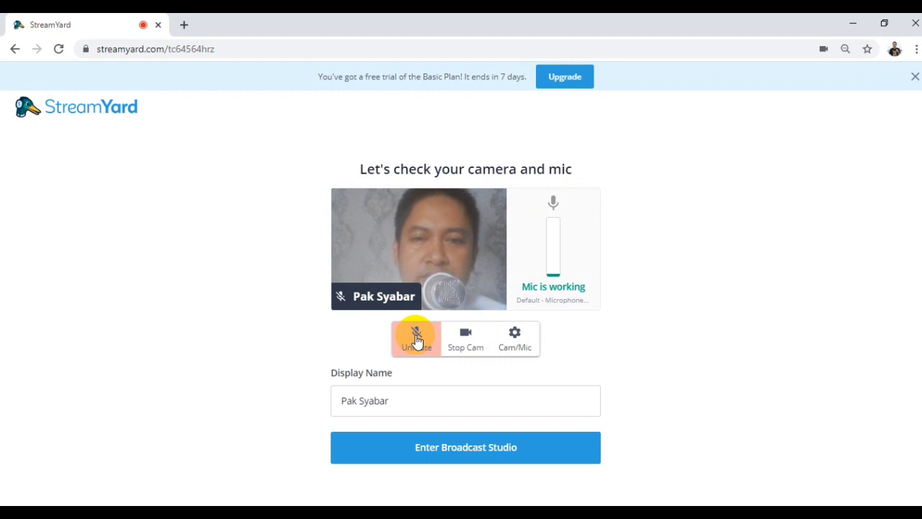
left_click(416, 337)
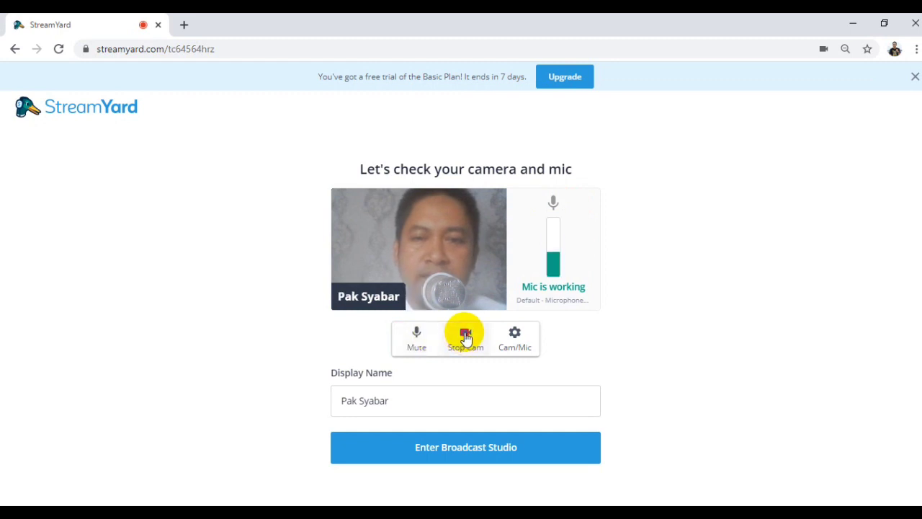
left_click(465, 338)
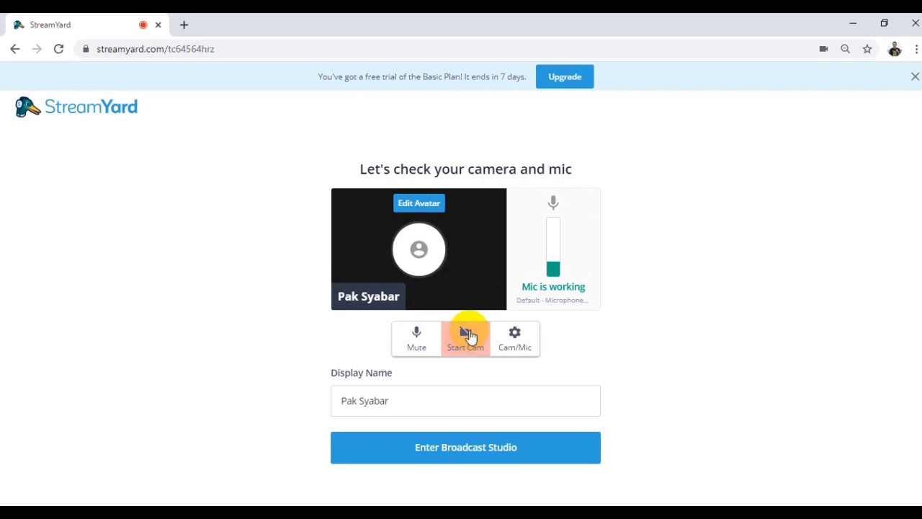
left_click(469, 335)
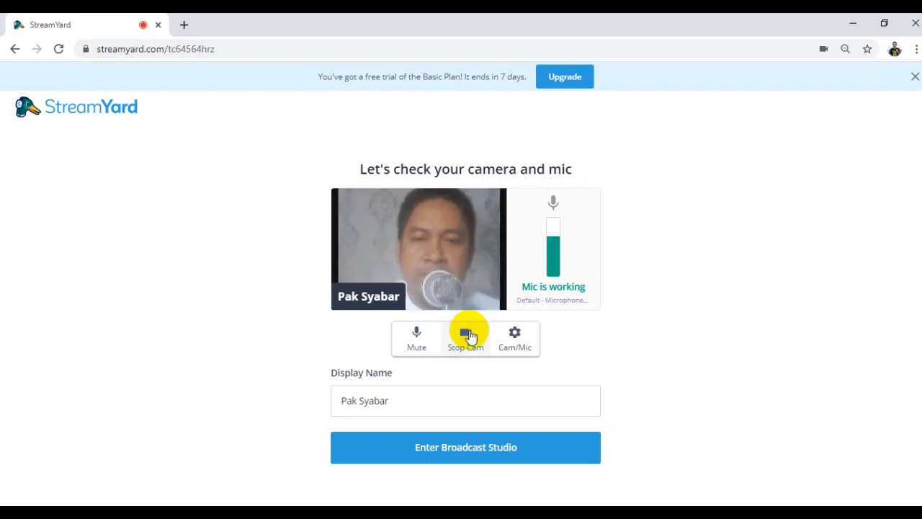
Step: Change the camera source to USB2.0 PC CAMERA (18ec:3399) and close the settings
left_click(516, 334)
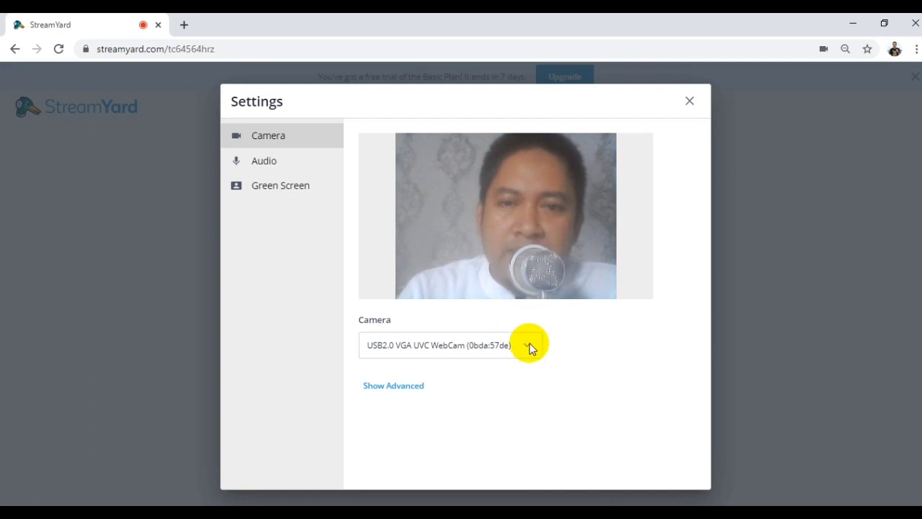
left_click(528, 345)
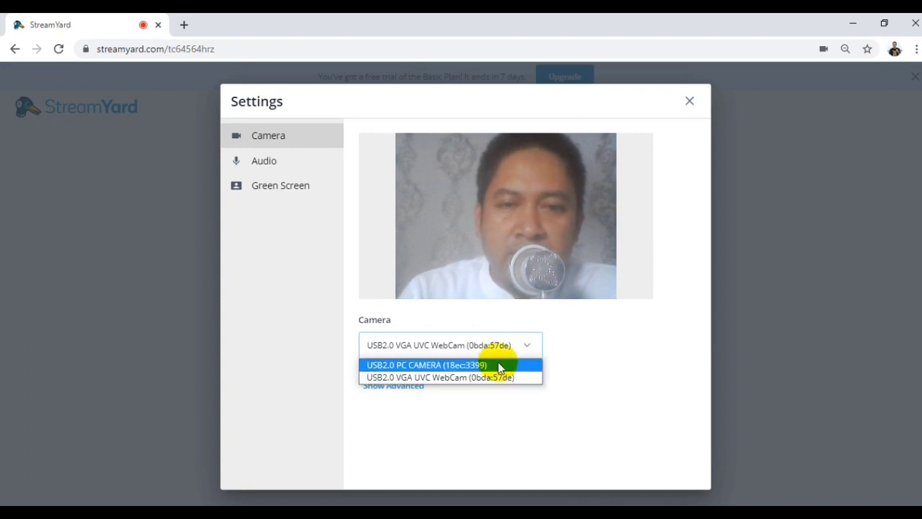
left_click(499, 365)
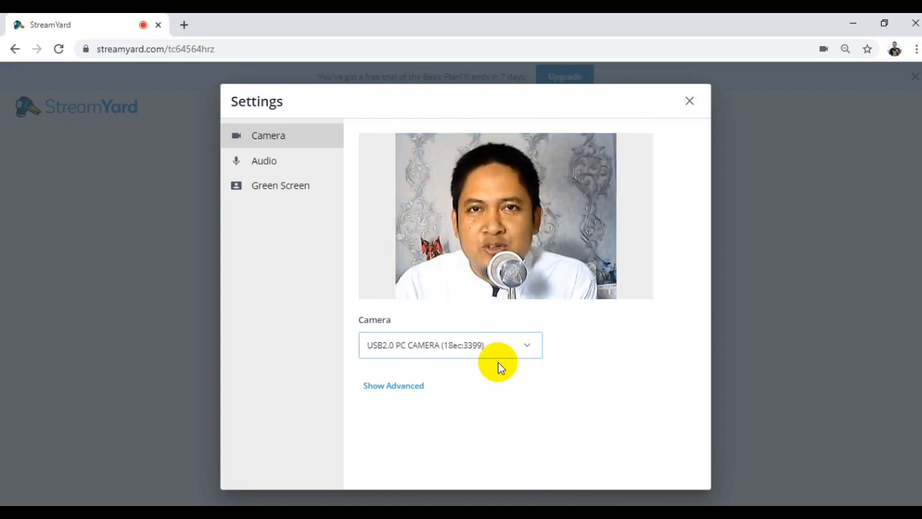
left_click(689, 102)
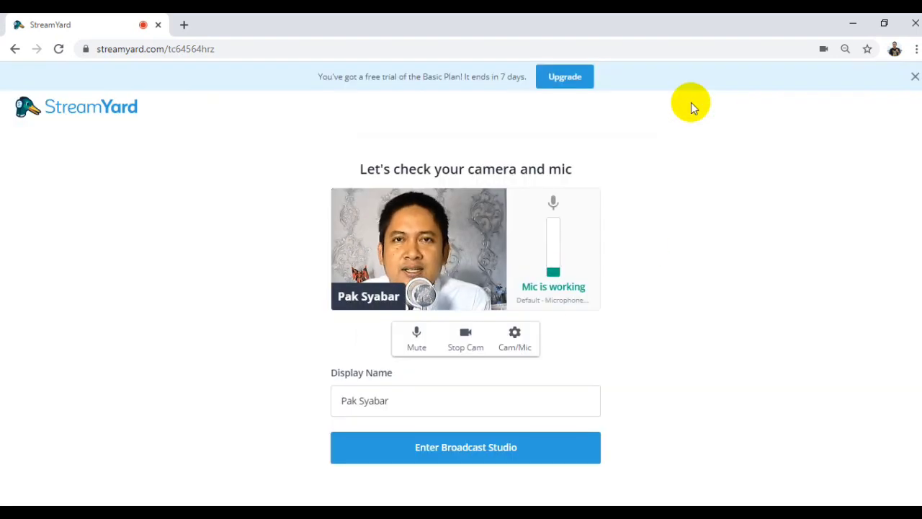
Step: Keep the existing display name and enter the broadcast studio
left_click(404, 396)
left_click_drag(404, 396, 337, 396)
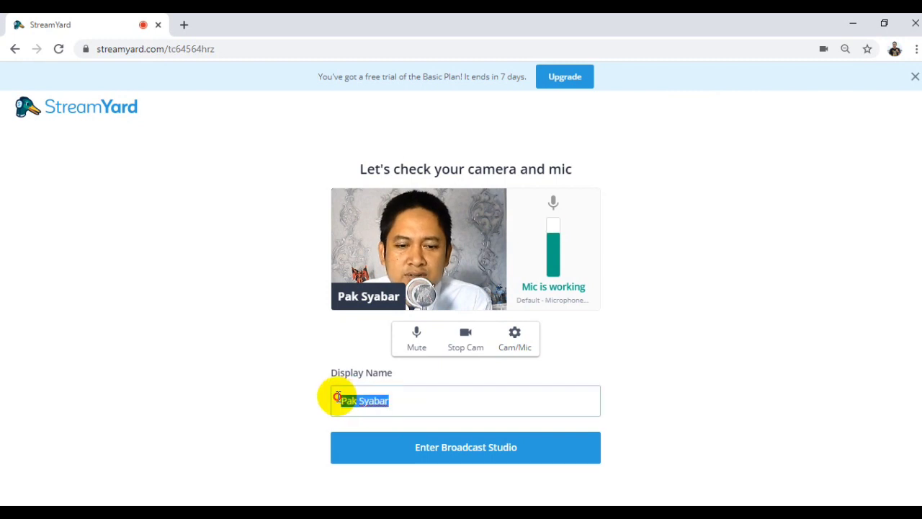
left_click(410, 401)
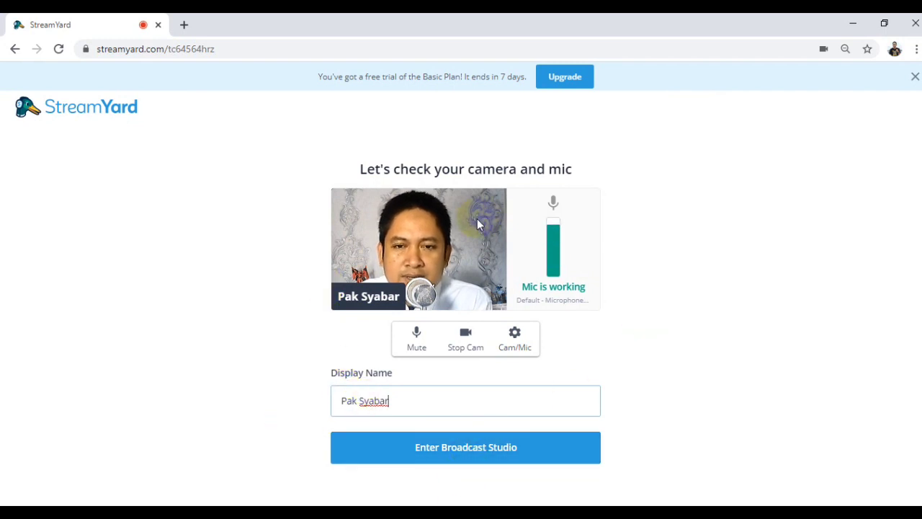
left_click(476, 453)
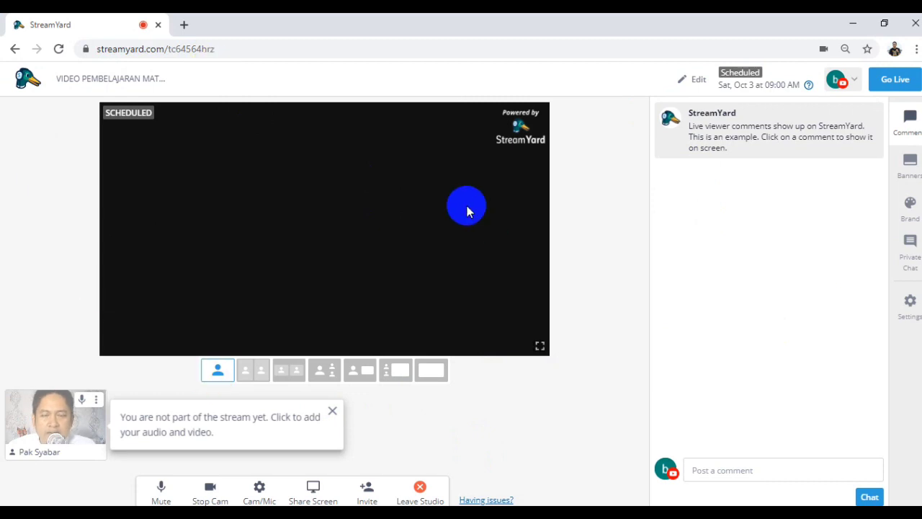
Step: Dismiss the hint about joining the stream and add the presenter's camera feed to the stream
left_click(333, 412)
mouse_move(29, 432)
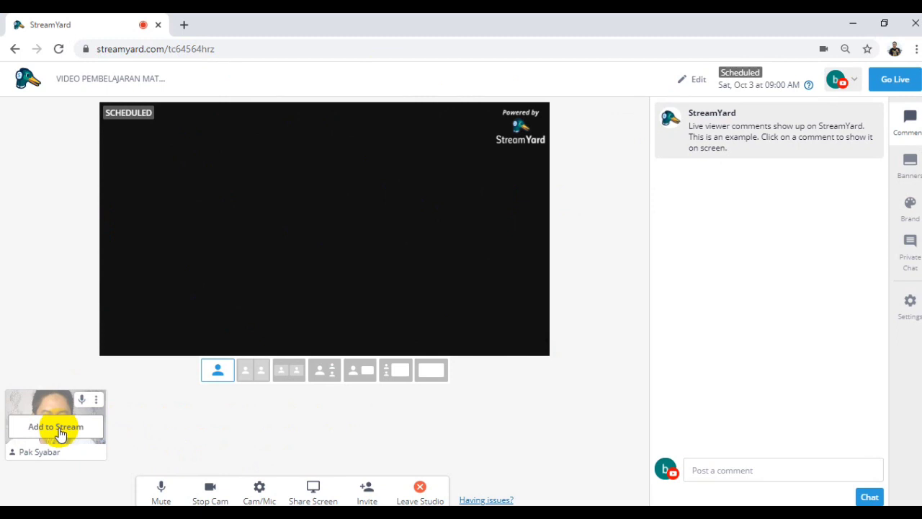
left_click(448, 175)
mouse_move(58, 434)
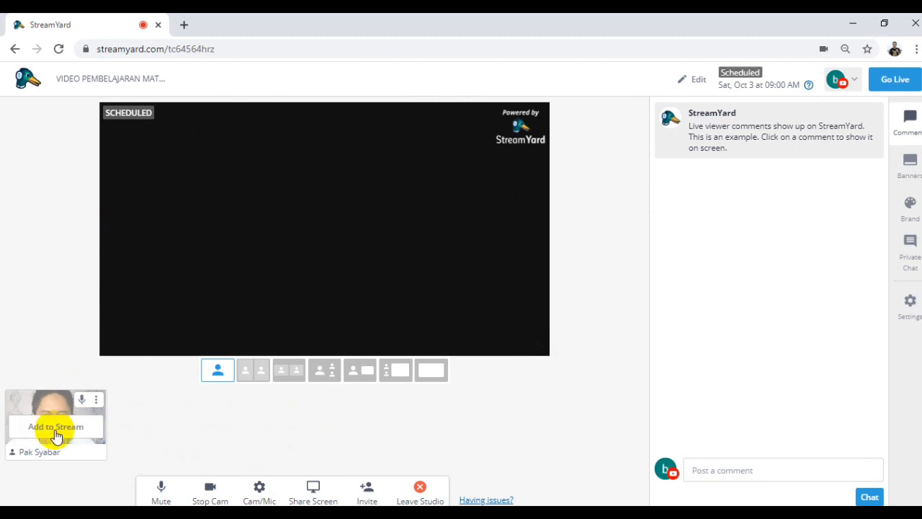
left_click(56, 426)
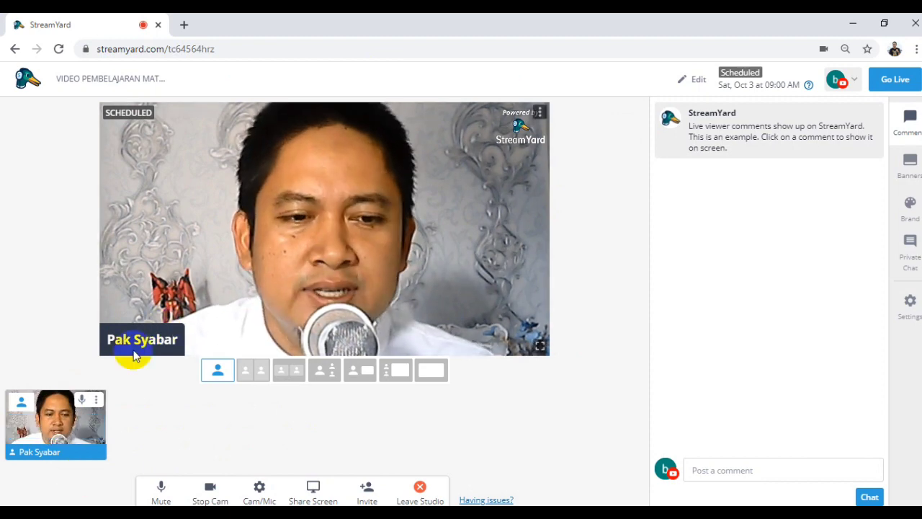
Step: Select the studio page's full web address and bring up the option to copy it
left_click(168, 49)
left_click(167, 51)
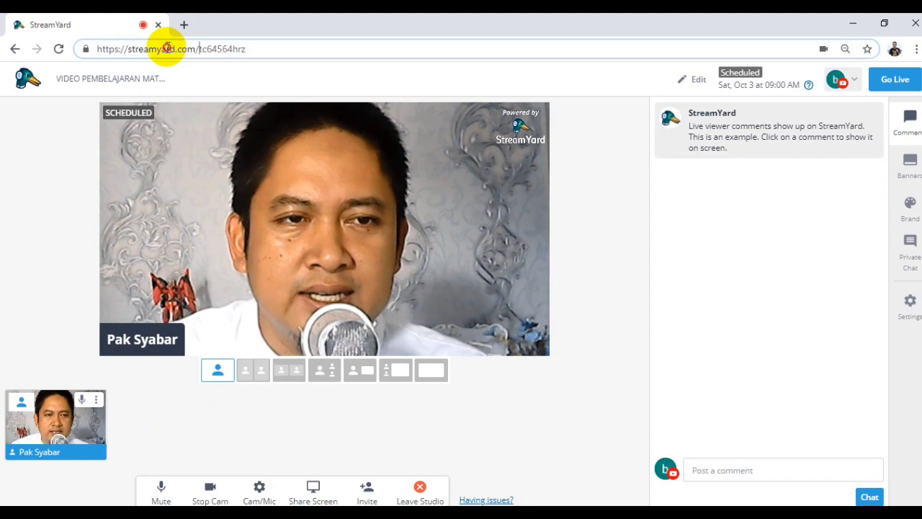
left_click_drag(277, 49, 94, 51)
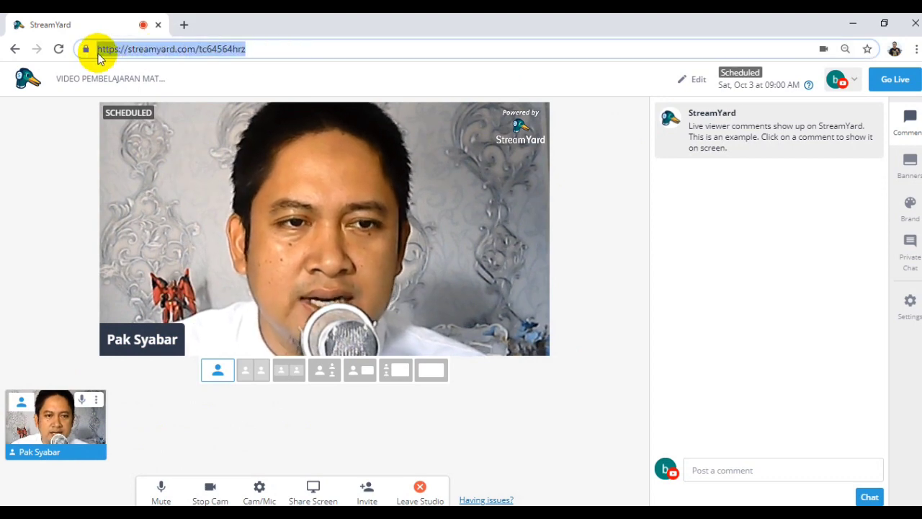
right_click(144, 50)
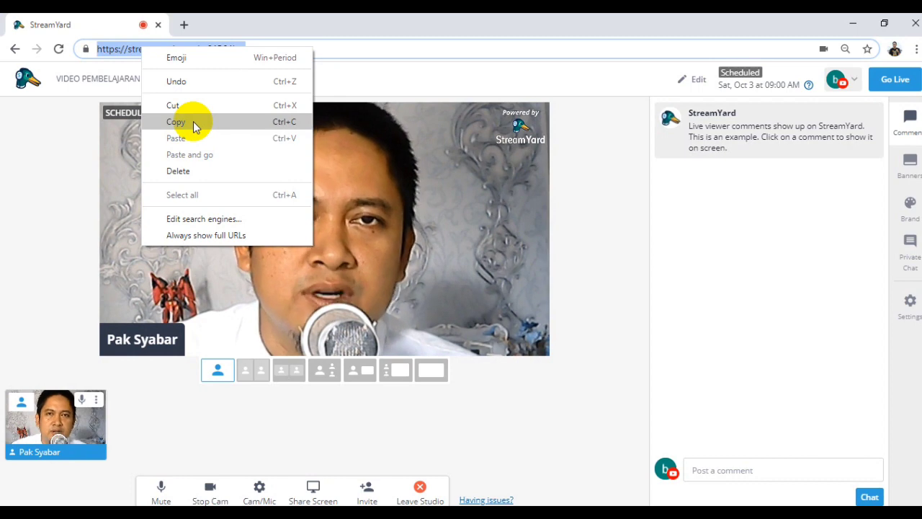
left_click(19, 146)
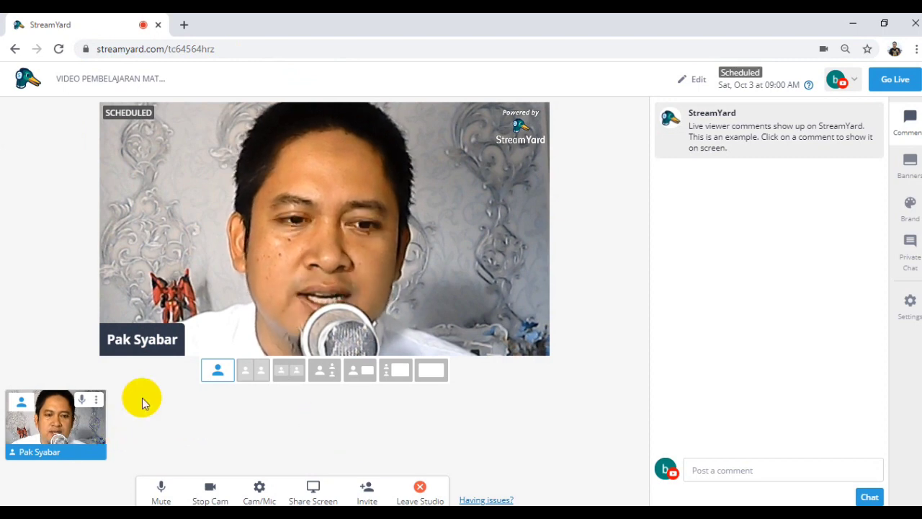
Step: Try the layout with participants beside a shared screen, and switch the stream to the full-screen layout
mouse_move(60, 430)
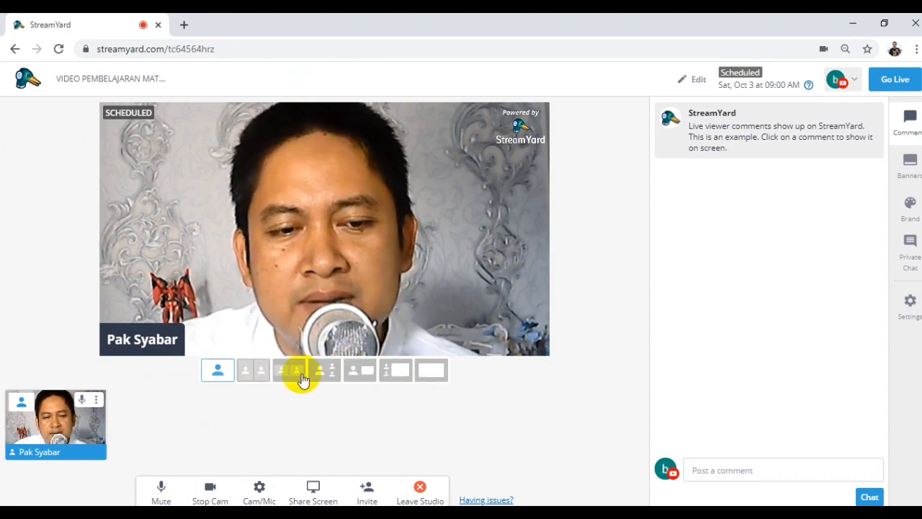
left_click(400, 371)
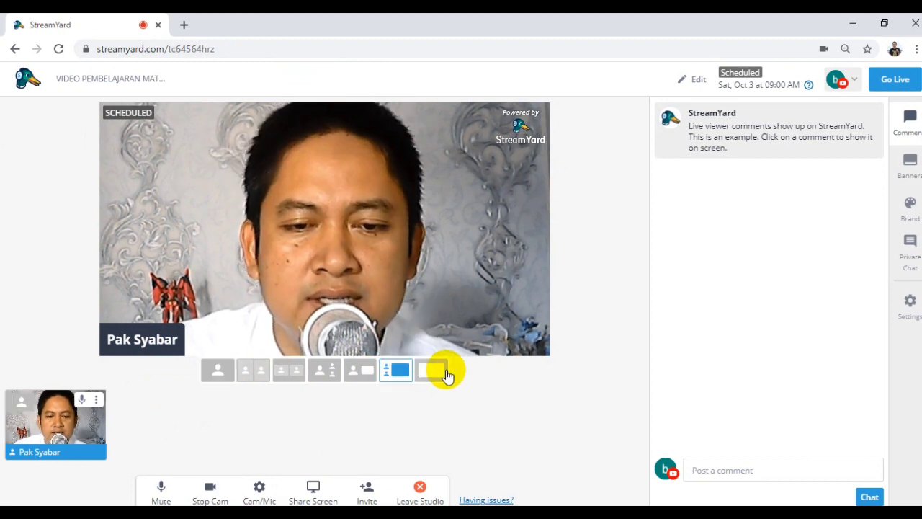
left_click(437, 374)
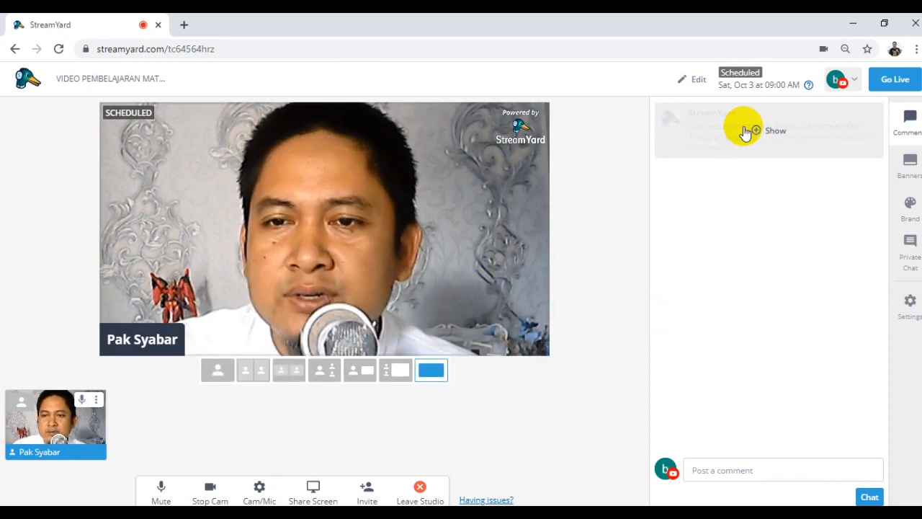
Step: Review the broadcast's details and privacy choices, keep the privacy at Public, and save the broadcast
left_click(700, 80)
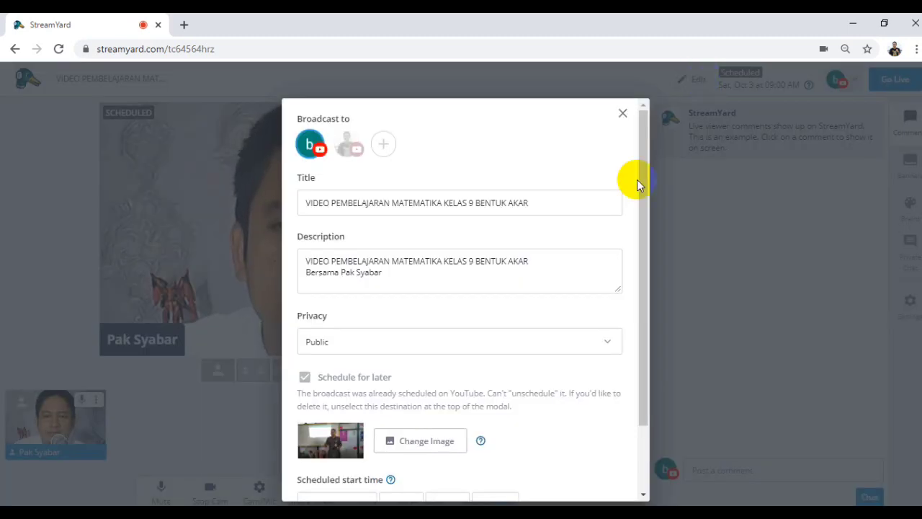
left_click_drag(644, 192, 646, 306)
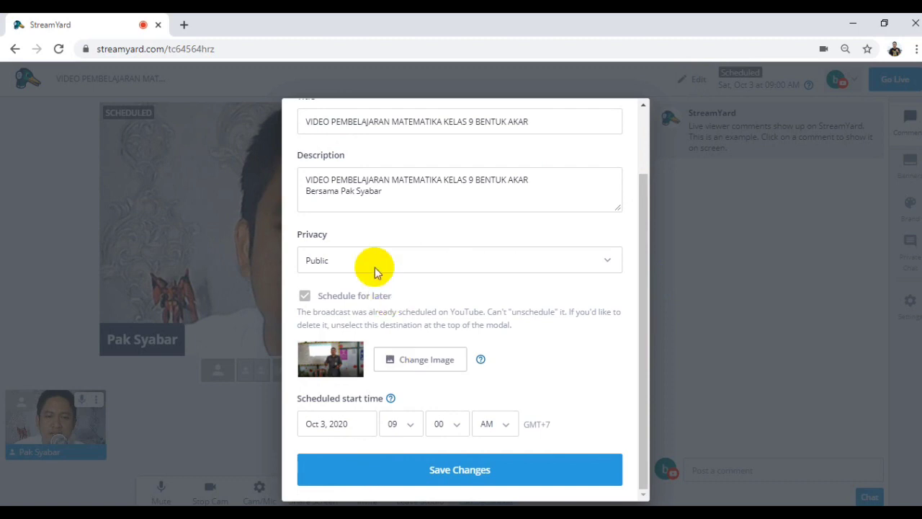
left_click(609, 262)
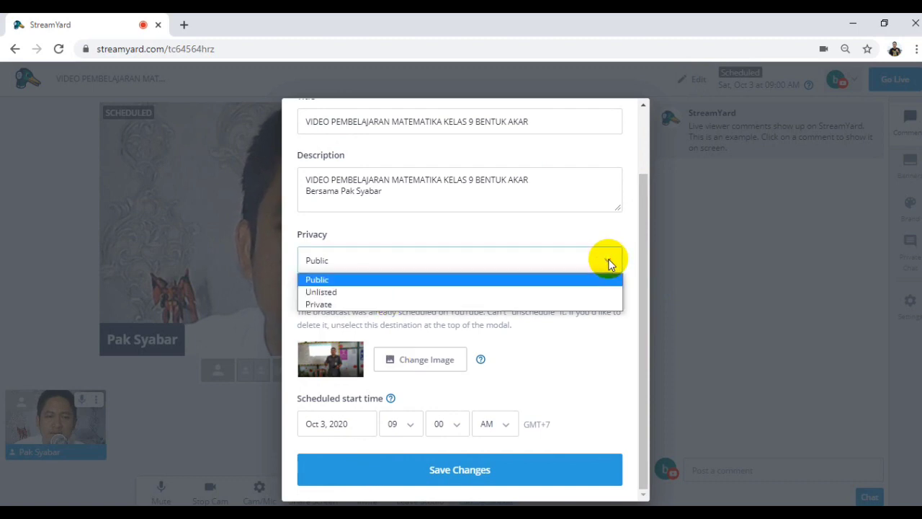
left_click(609, 262)
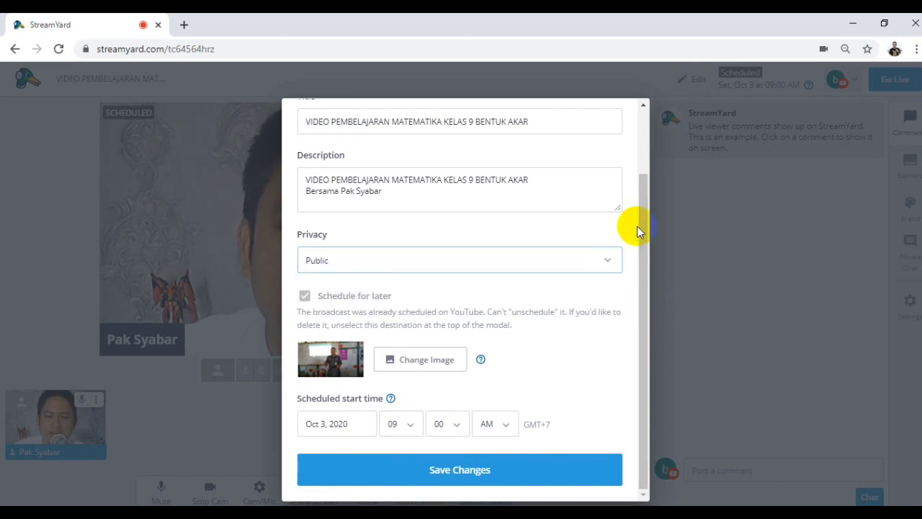
left_click(473, 472)
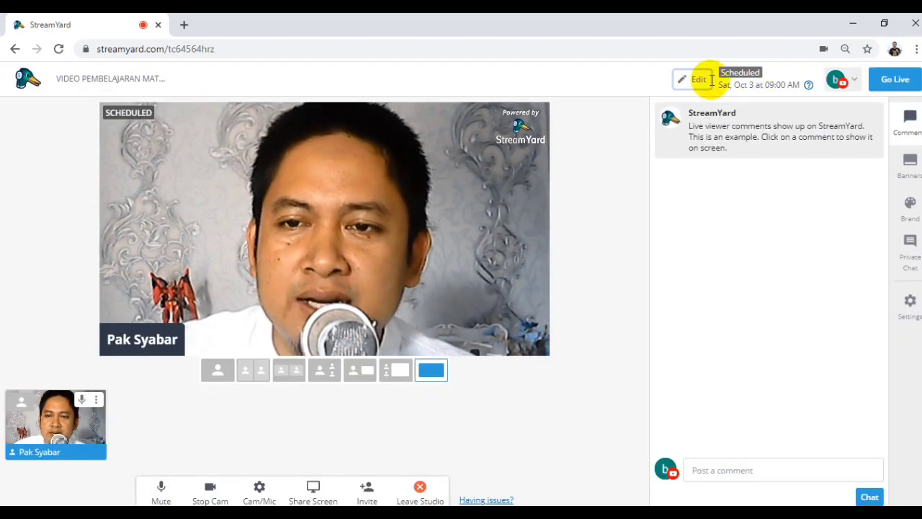
Step: Look over the options available for the broadcast's YouTube destination
left_click(854, 82)
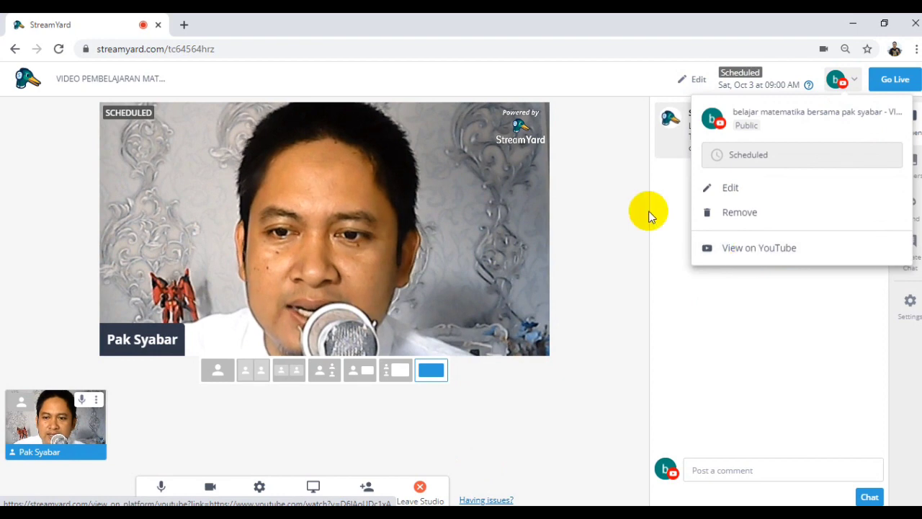
left_click(602, 188)
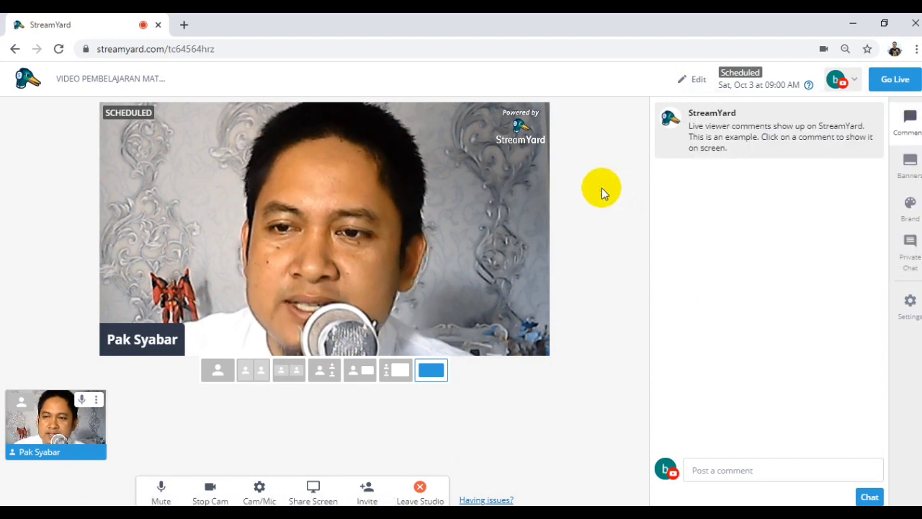
Step: Show the example StreamYard comment on the stream, hide it, and show it again
left_click(909, 125)
mouse_move(765, 134)
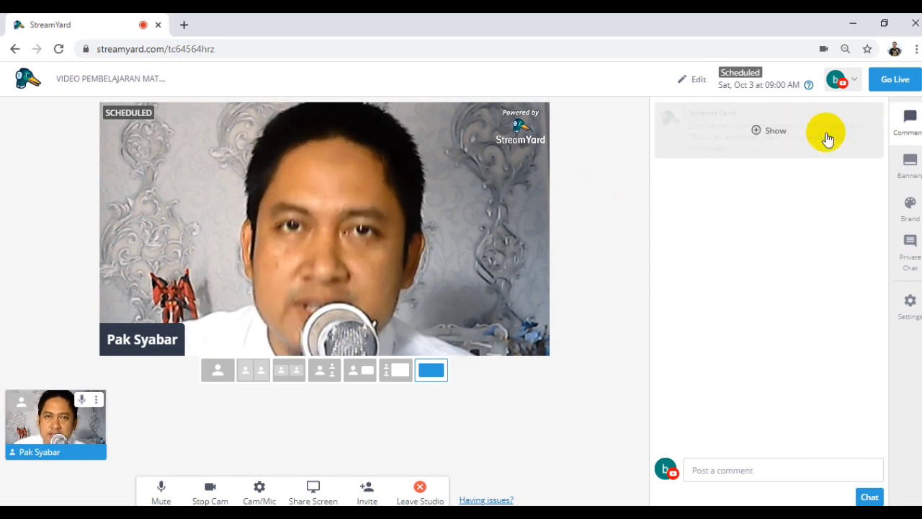
left_click(776, 131)
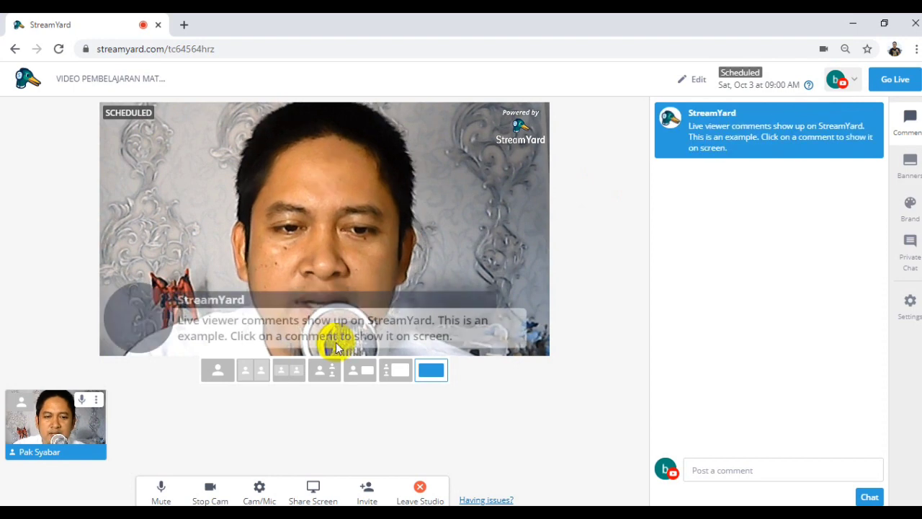
left_click(776, 131)
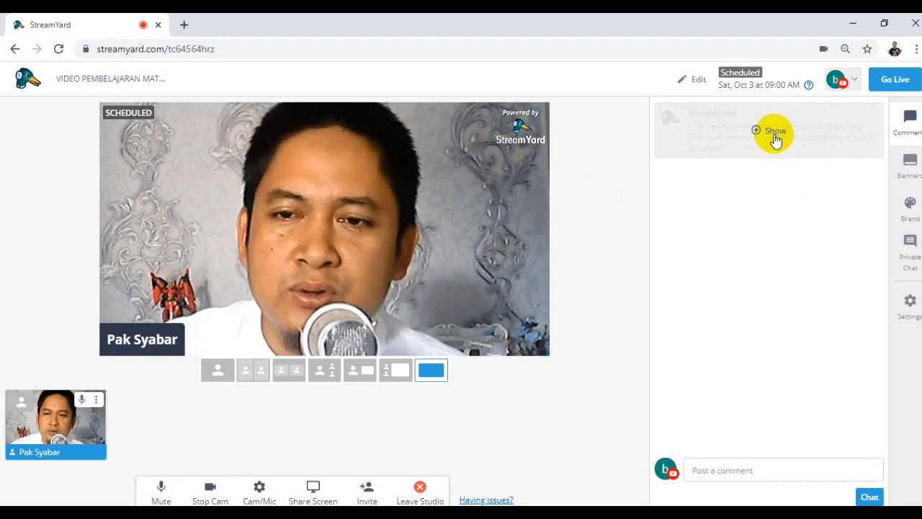
left_click(776, 138)
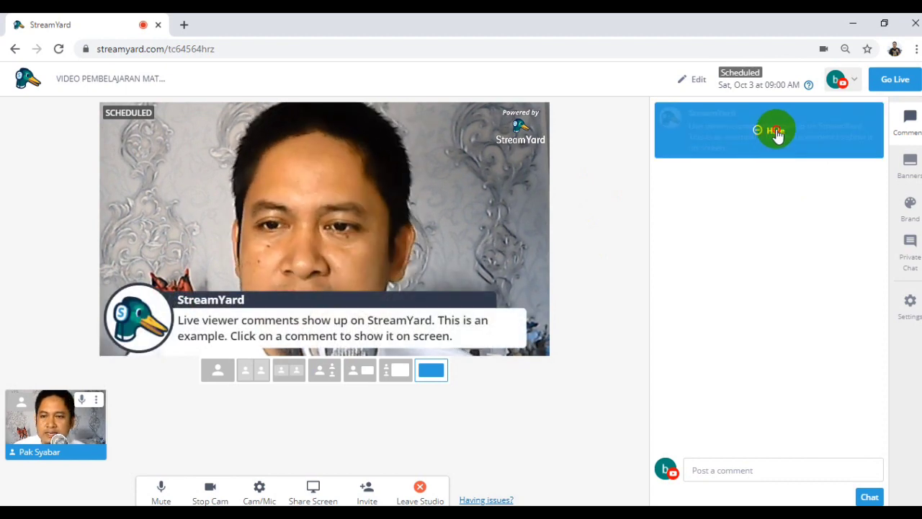
Step: Hide the example comment from the stream, and try showing and hiding the example banner
left_click(776, 137)
left_click(909, 164)
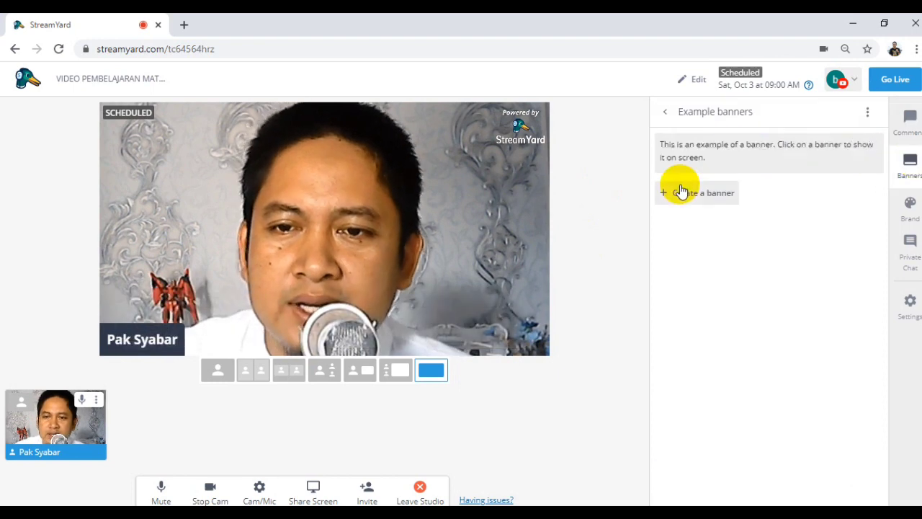
mouse_move(778, 168)
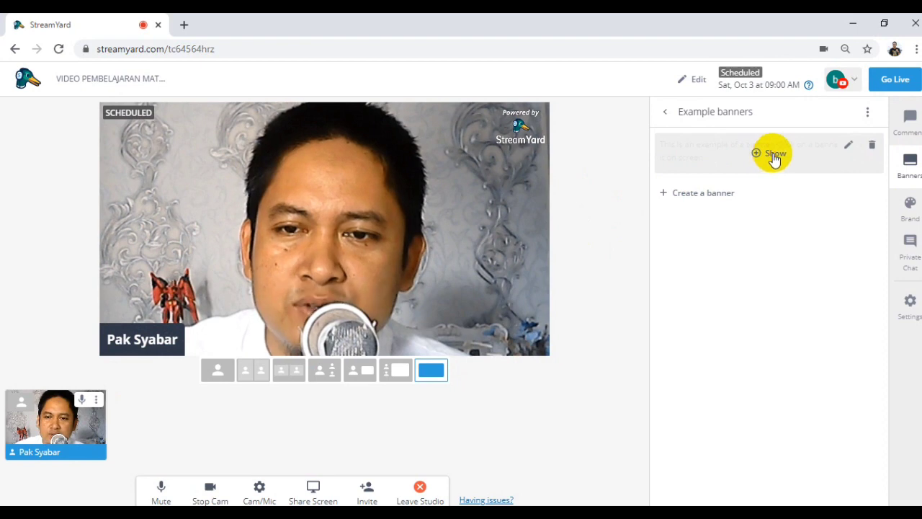
left_click(773, 154)
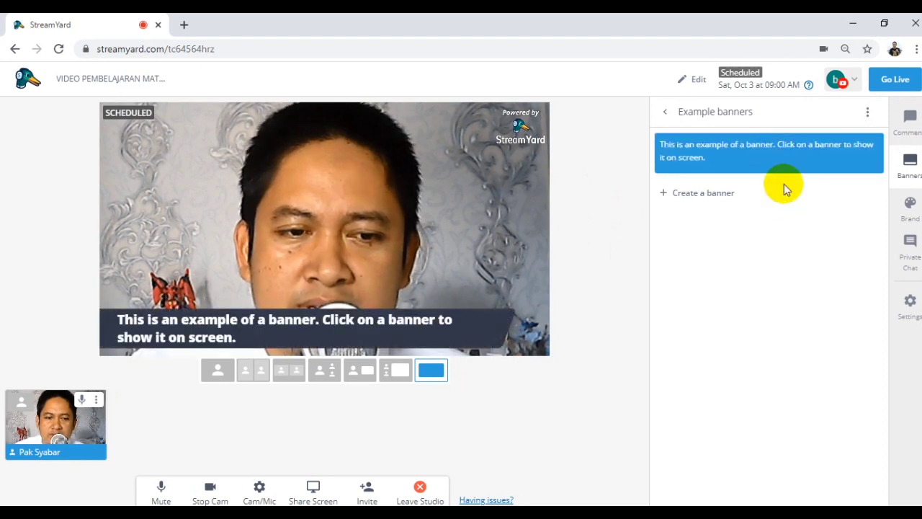
left_click(774, 161)
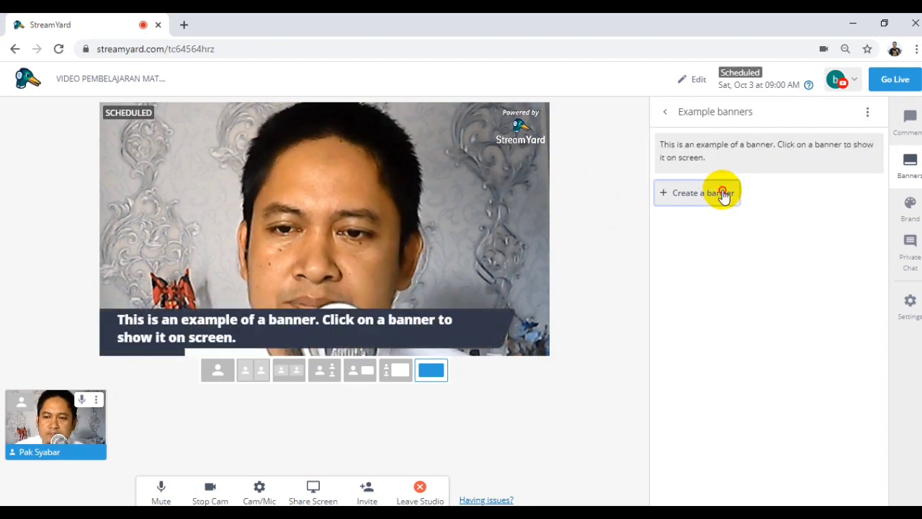
Step: Start creating a new banner in the Example banners folder, ready to enter its text
left_click(724, 191)
left_click(723, 191)
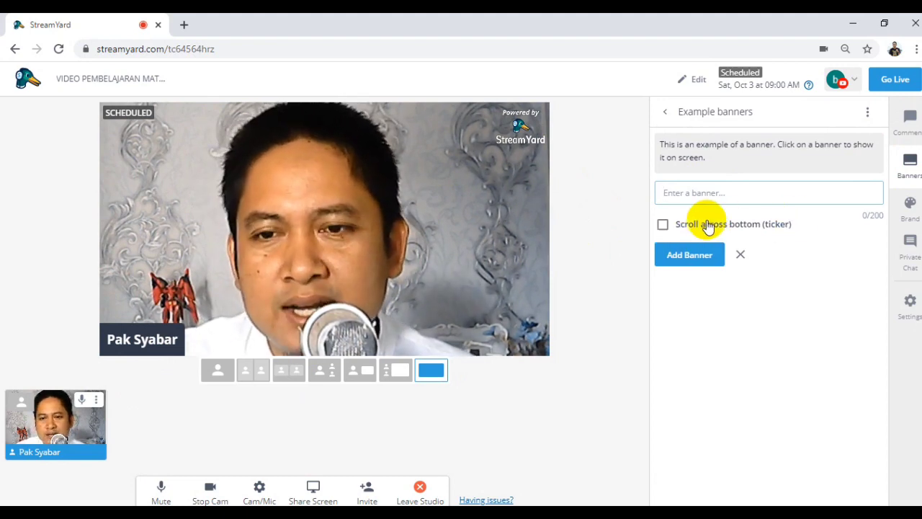
left_click(685, 193)
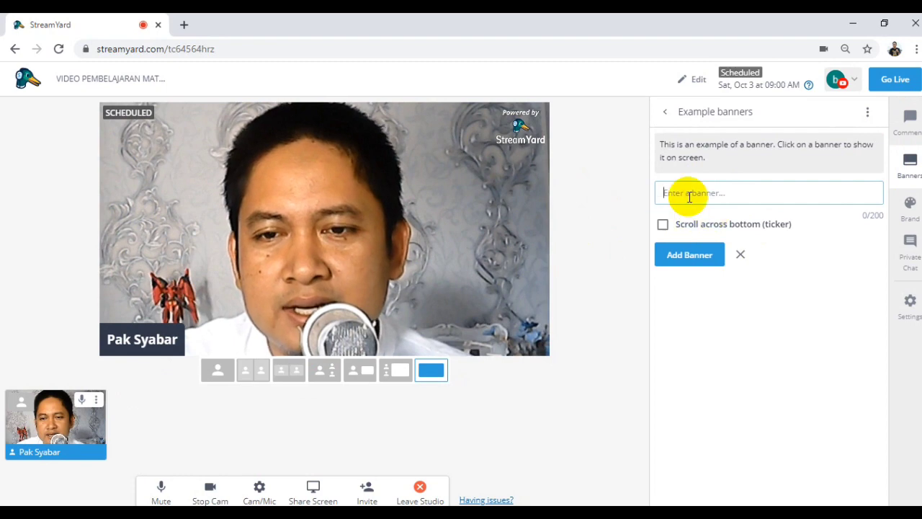